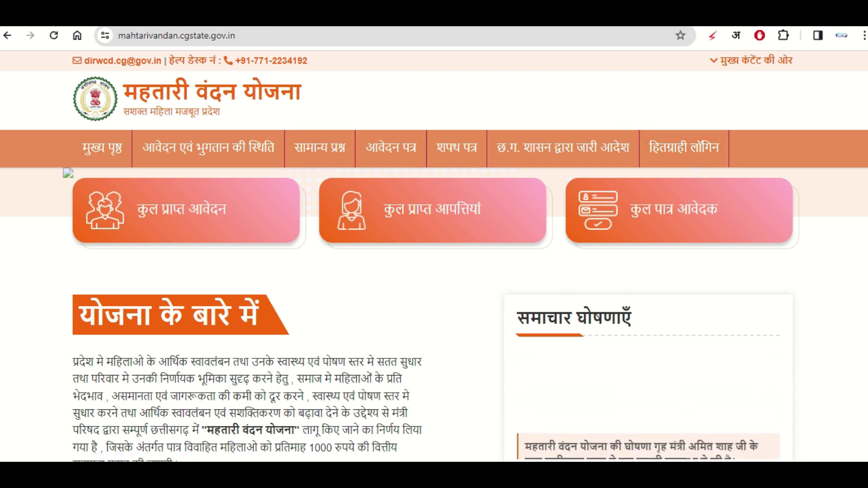
- Go back from the portal to the Google results for 'mahtari vandana yojana'
key(alt+Left)
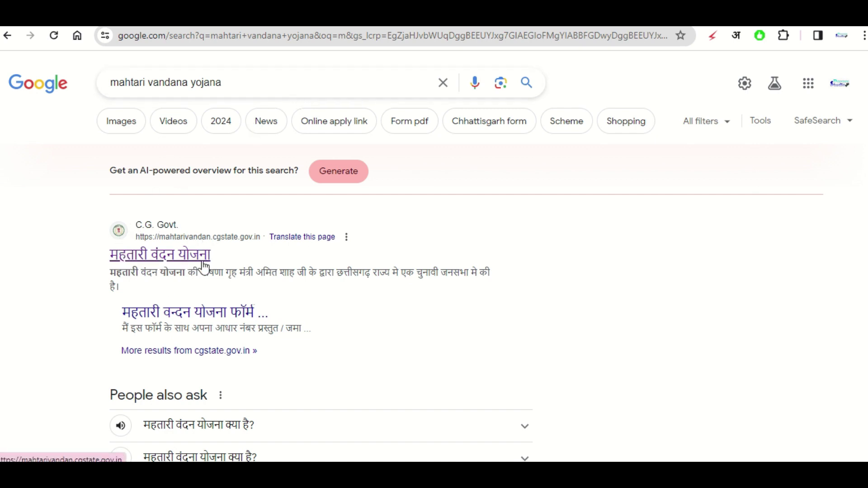
- Open the official महतारी वंदन योजना site from Google and go to its हितग्राही लॉगिन page
click(122, 256)
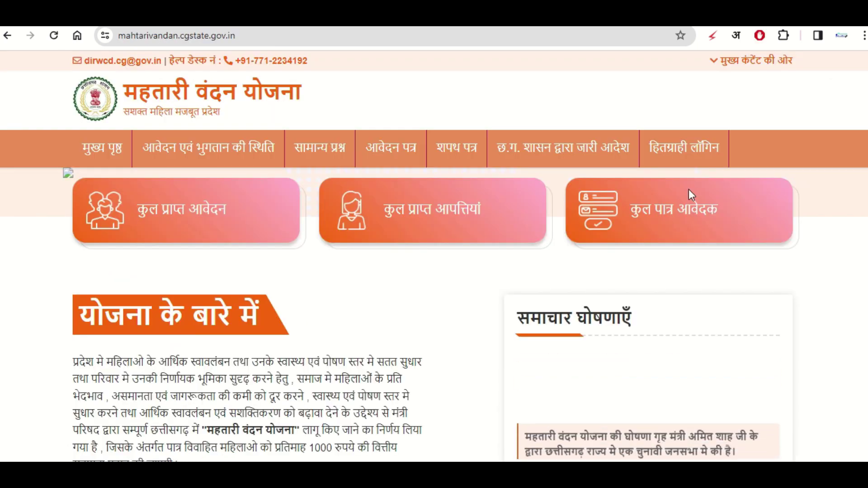
click(684, 154)
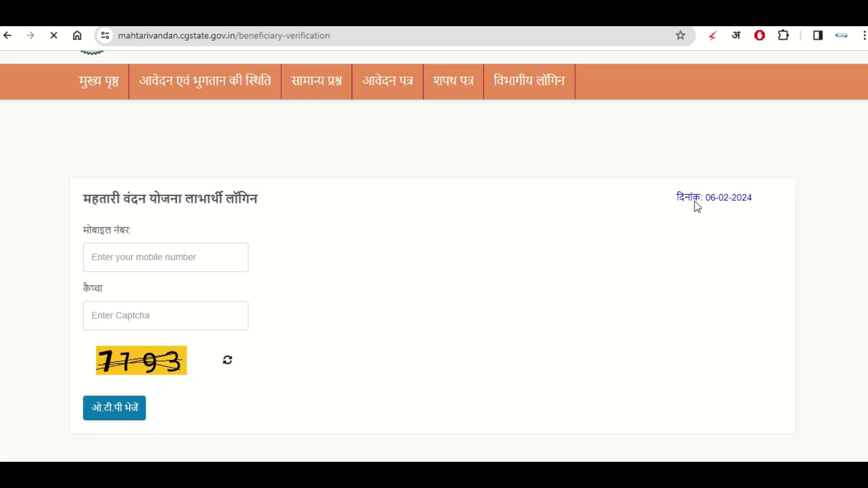
- Enter the applicant's mobile number and captcha, accept the guidelines, and request the OTP
drag(678, 198, 746, 199)
click(732, 210)
click(108, 250)
click(130, 316)
scroll(186, 297, down, 1)
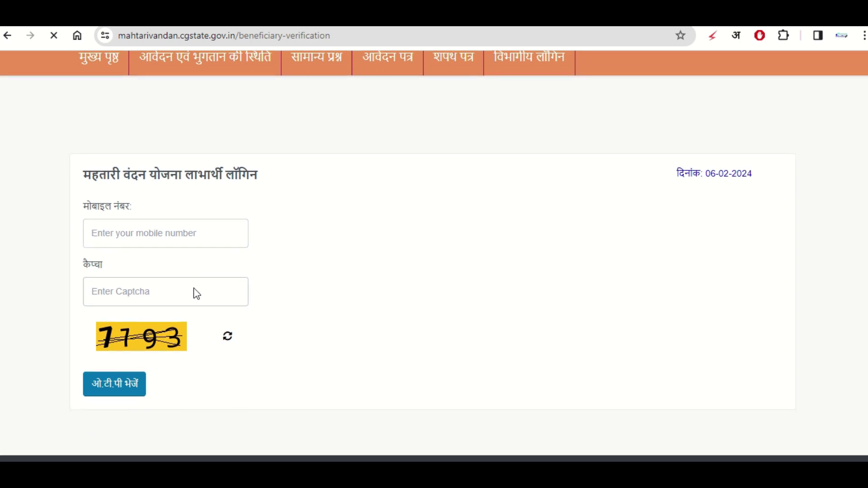
scroll(188, 270, up, 3)
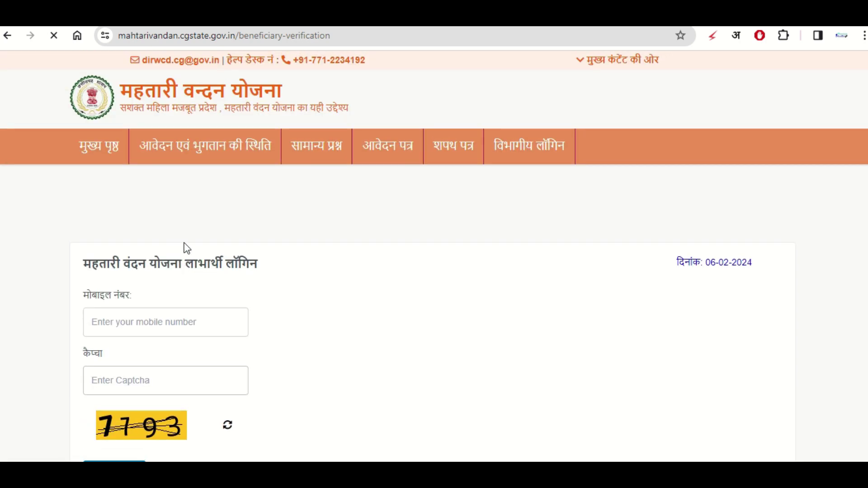
scroll(184, 246, down, 1)
click(188, 255)
click(167, 305)
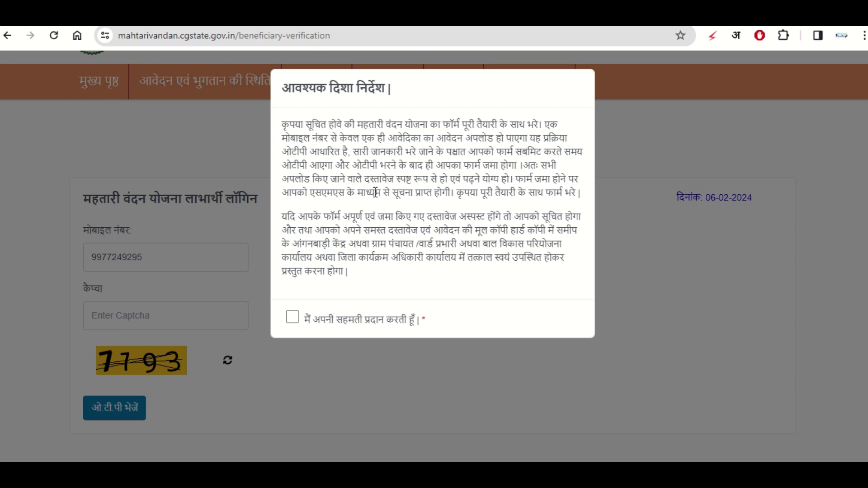
click(292, 318)
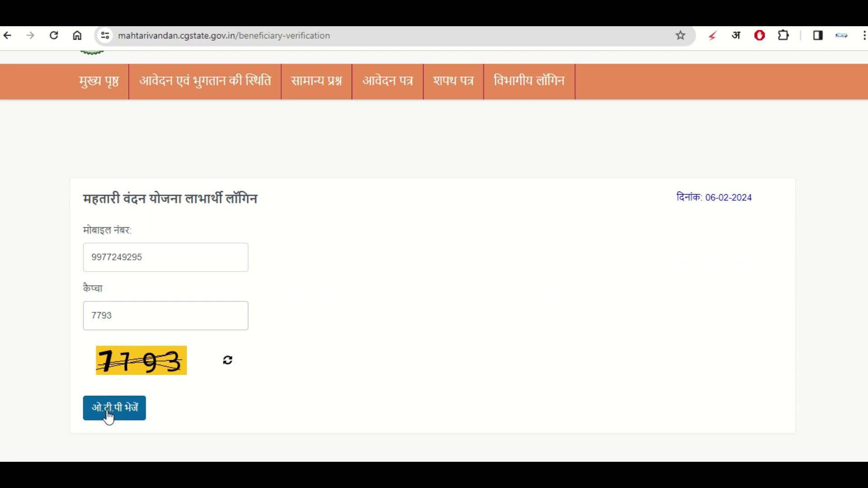
click(108, 414)
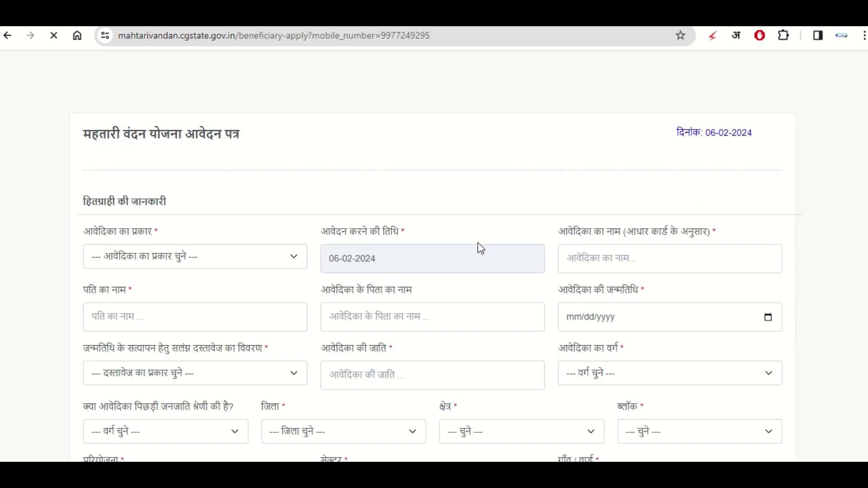
- Look over the application form and set आवेदिका का प्रकार to विवाहित
scroll(401, 253, down, 20)
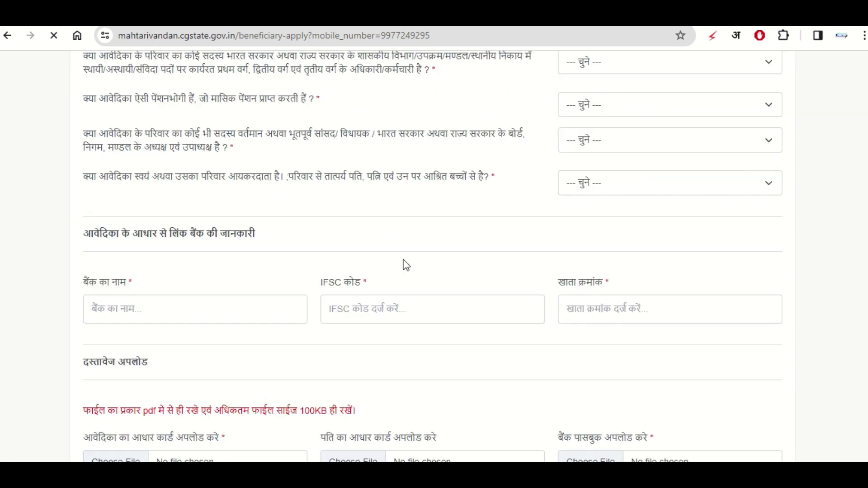
scroll(403, 265, down, 5)
scroll(403, 264, up, 15)
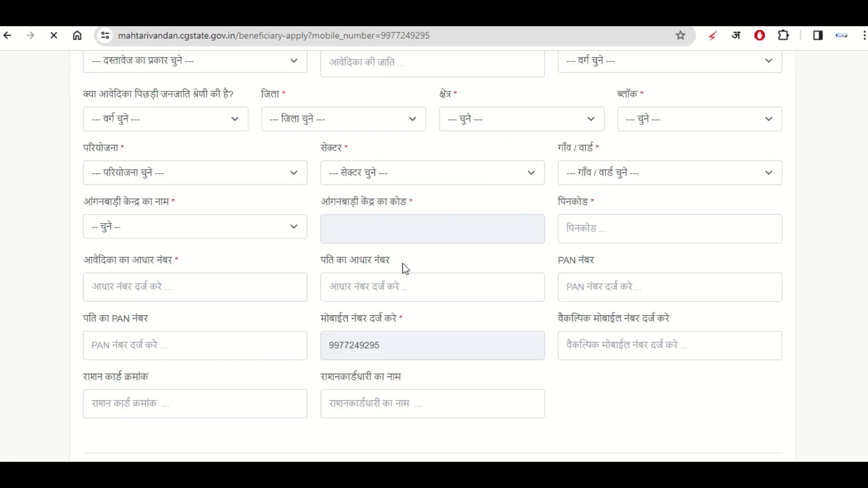
scroll(405, 266, up, 5)
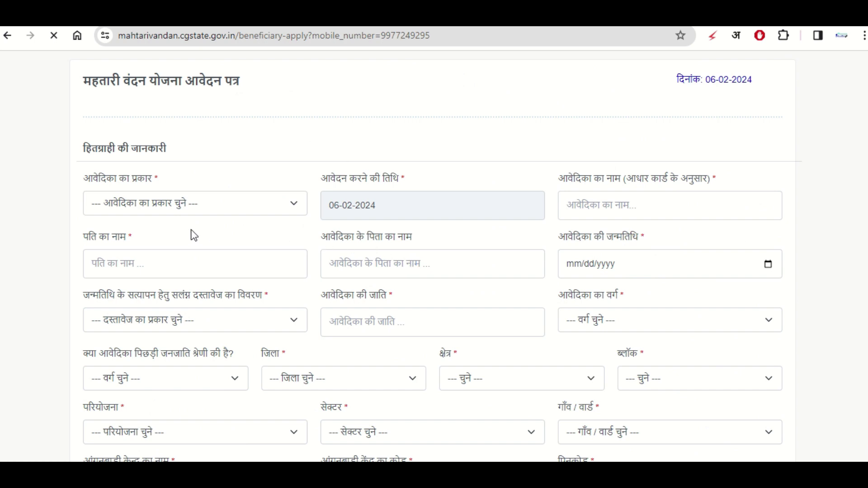
click(138, 208)
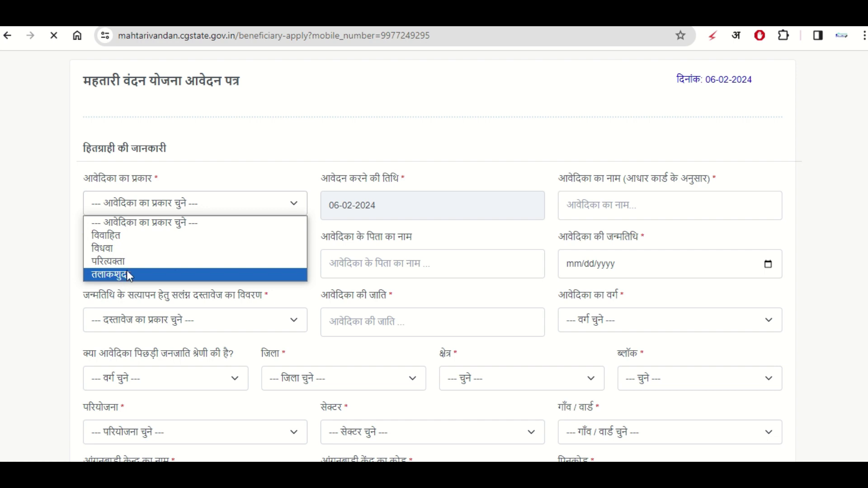
click(134, 236)
click(653, 205)
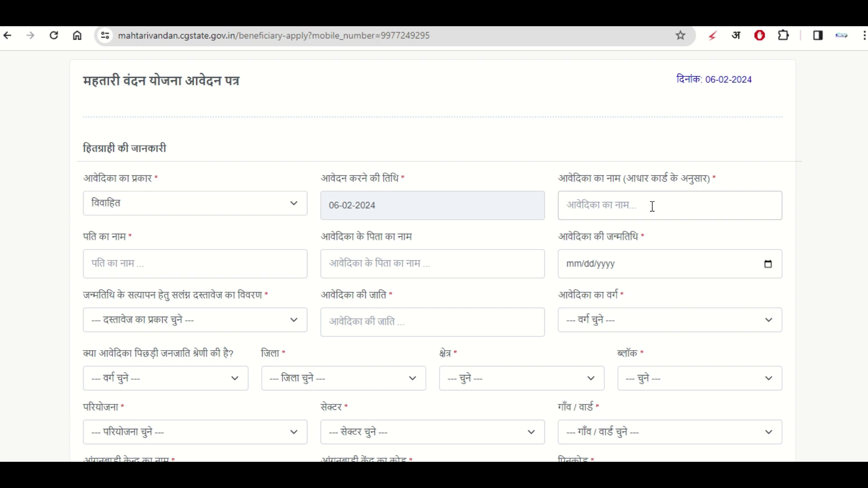
text(abc)
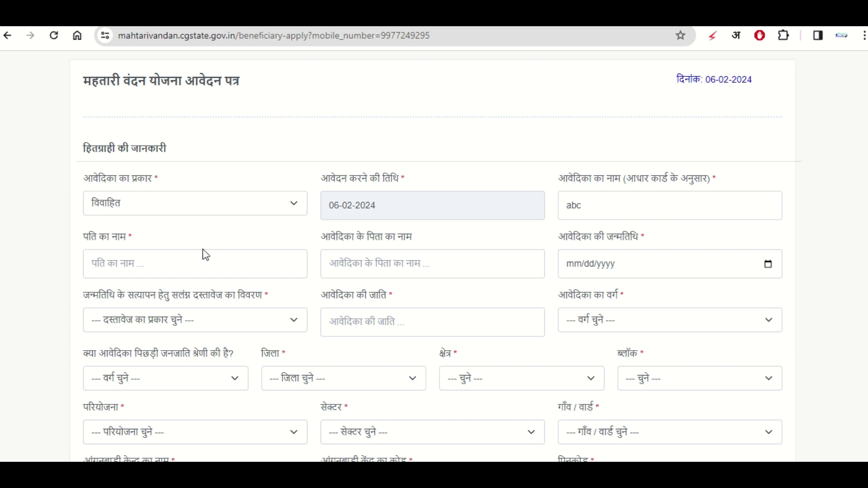
text(abg)
key(Tab)
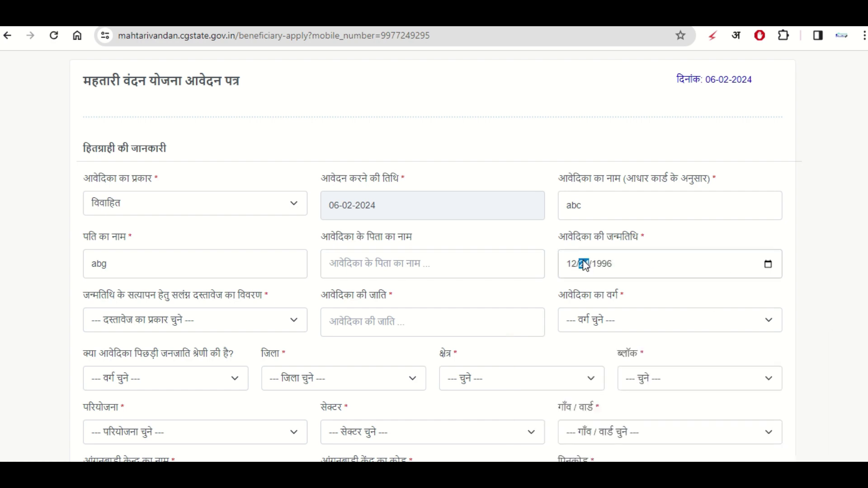
click(584, 264)
click(632, 287)
click(135, 322)
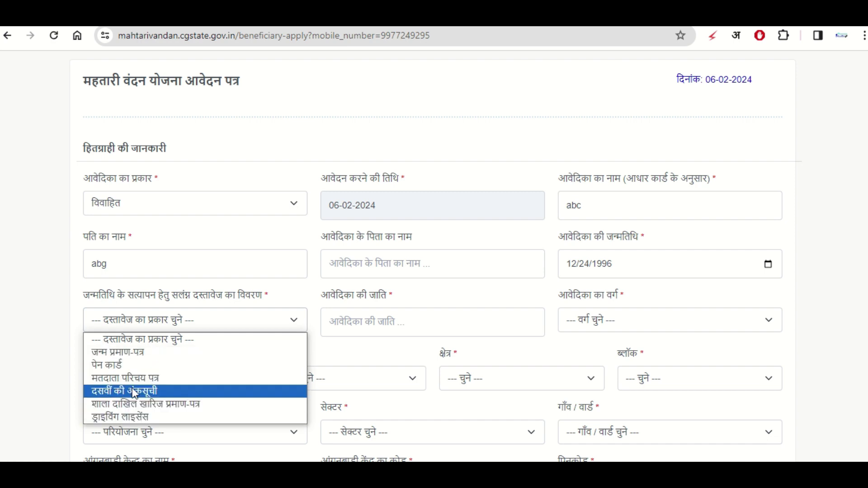
- Set the birth proof to पेन कार्ड, enter the caste, and choose OBC as वर्ग
click(151, 365)
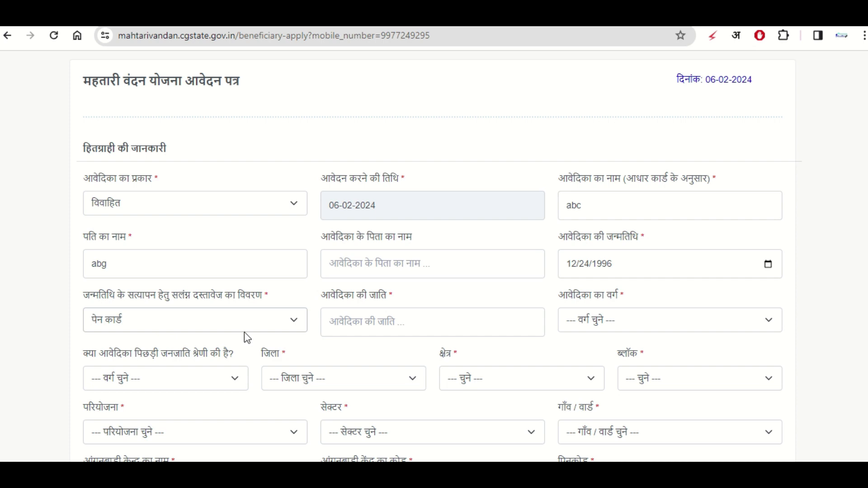
click(374, 319)
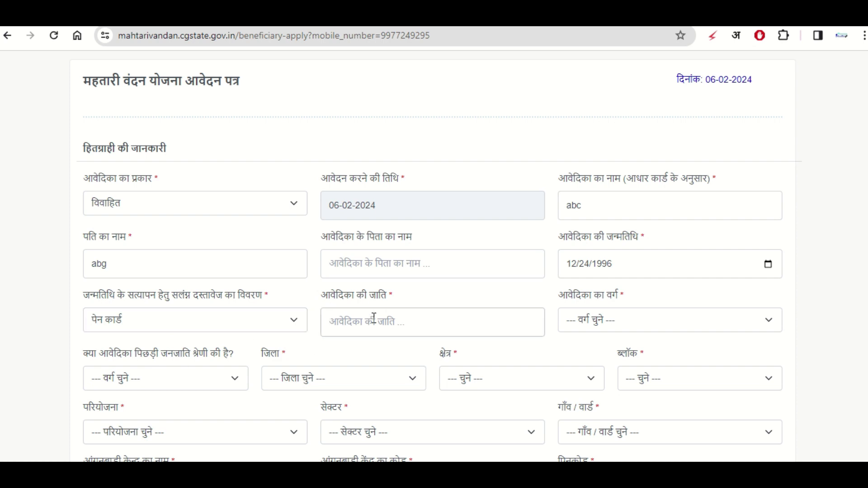
text(gyh)
click(609, 322)
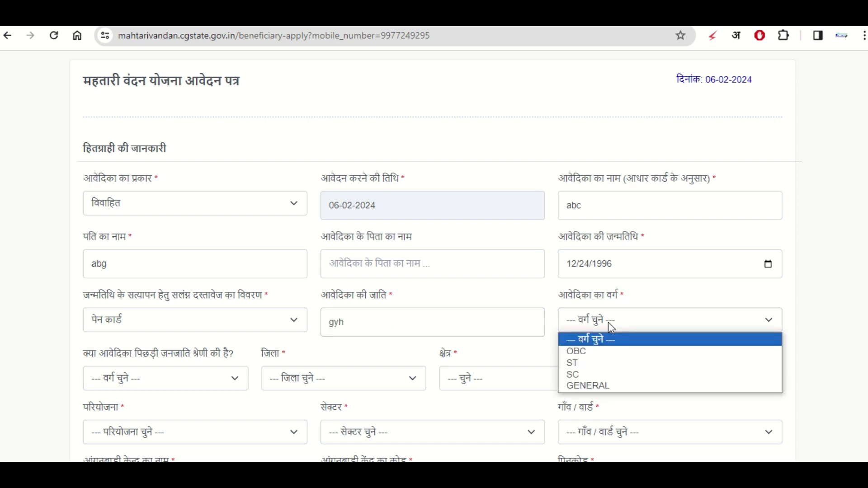
click(576, 352)
scroll(217, 296, down, 6)
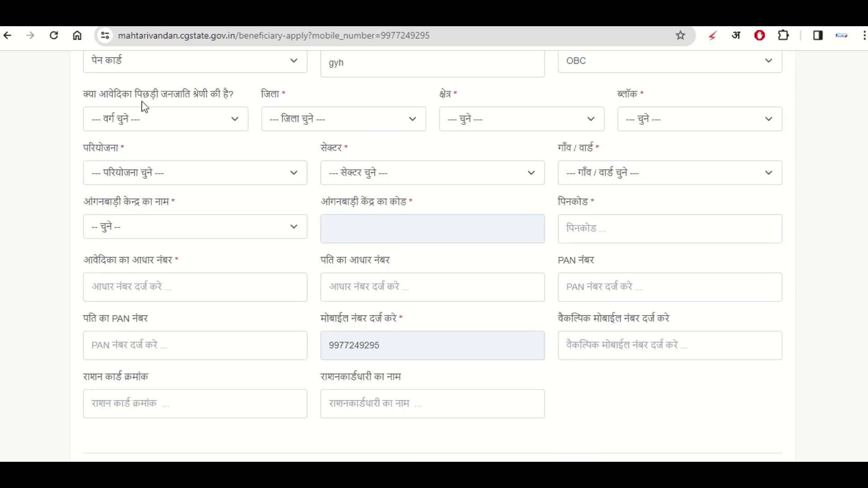
- Answer नहीं to the पिछड़ी जनजाति question after briefly choosing हाँ
click(190, 122)
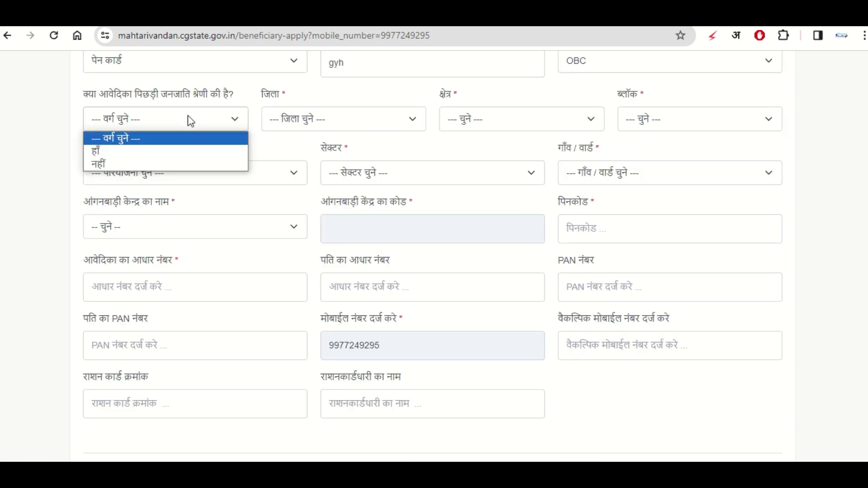
click(118, 147)
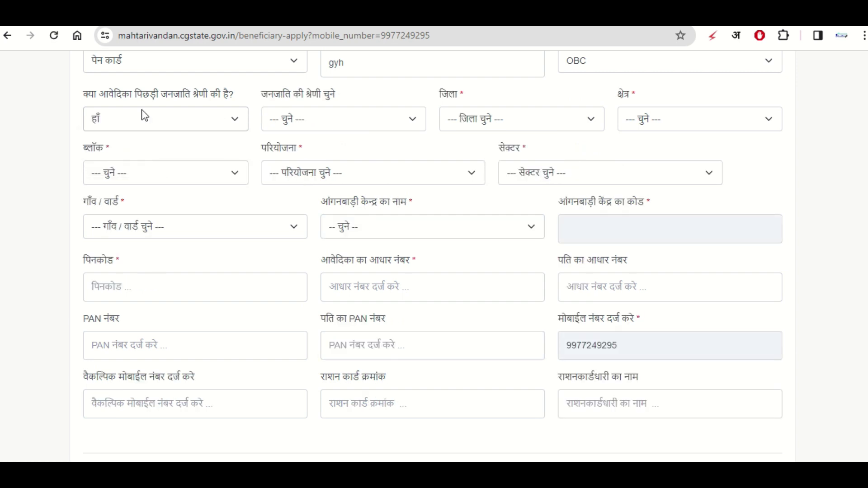
click(325, 120)
click(164, 117)
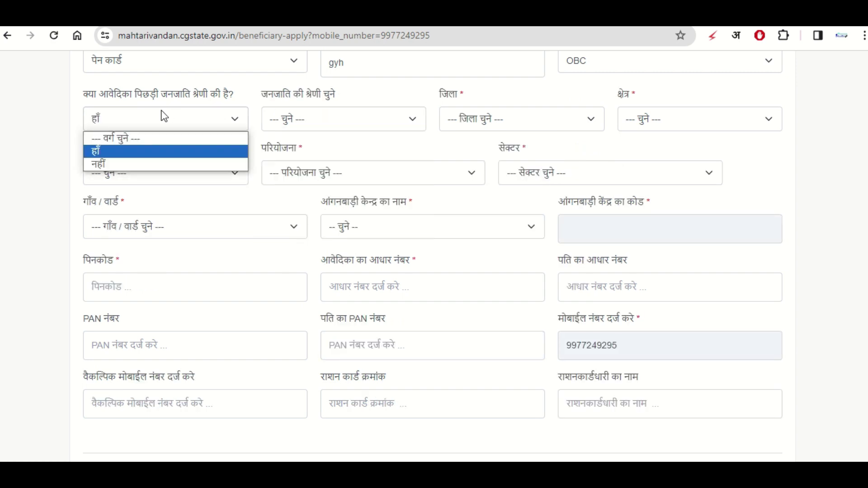
click(317, 120)
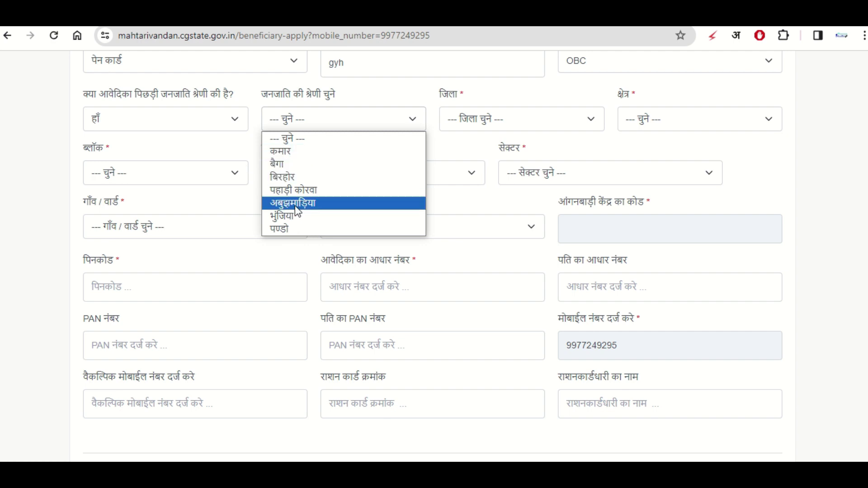
click(175, 119)
click(128, 159)
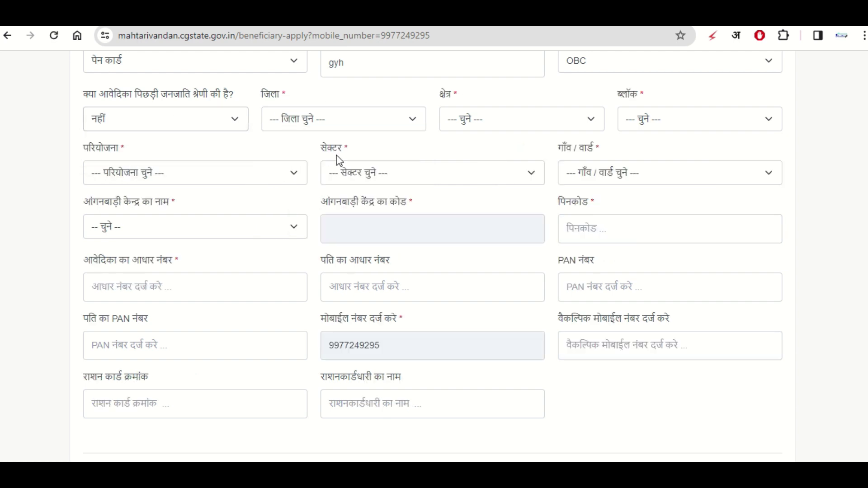
click(289, 116)
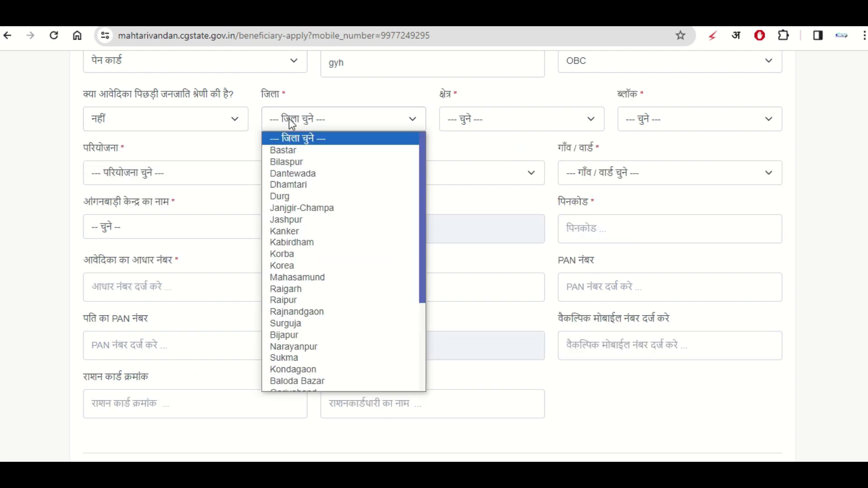
- Set the district to Bemetara, the area type to ग्रामीण, and the block to Nawagarh
scroll(311, 281, down, 3)
scroll(316, 253, up, 3)
scroll(401, 276, down, 3)
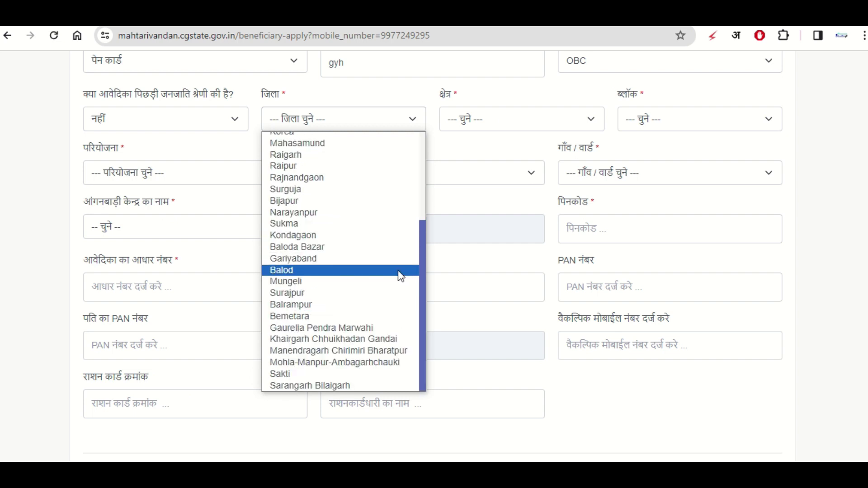
click(317, 316)
click(500, 119)
click(471, 145)
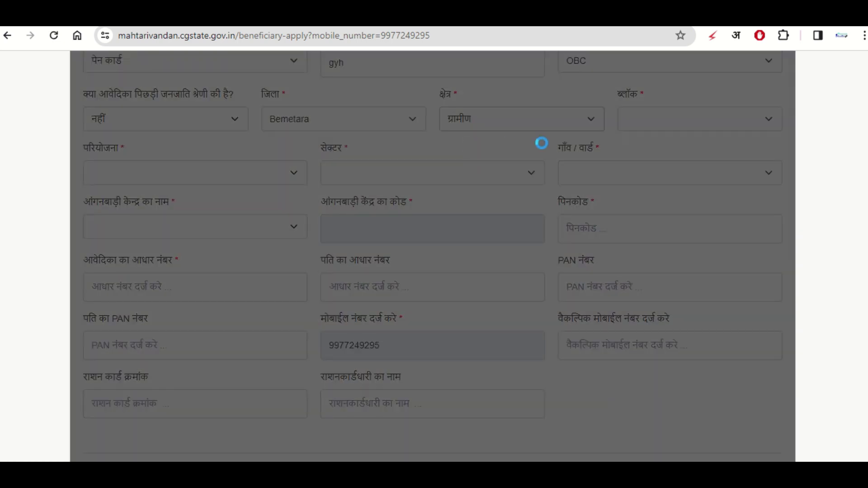
click(676, 126)
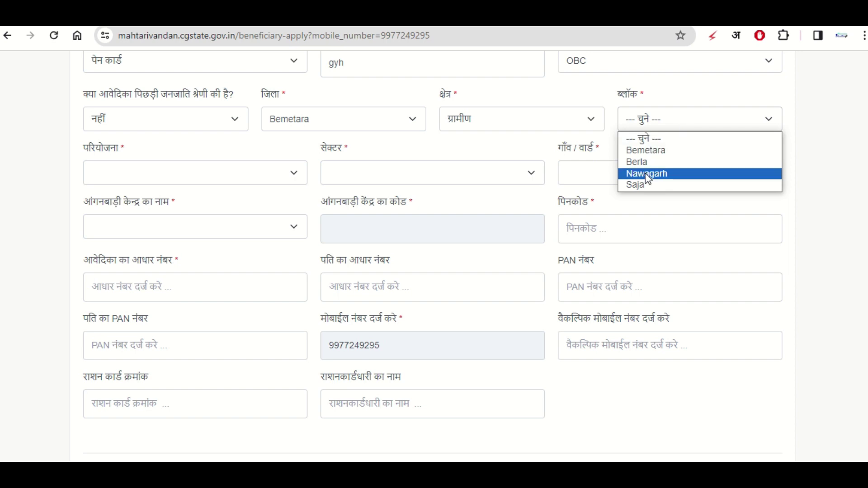
click(648, 175)
- Set the project to Nandghat (ग्रामीण) and the sector to Kura (ग्रामीण)
click(113, 172)
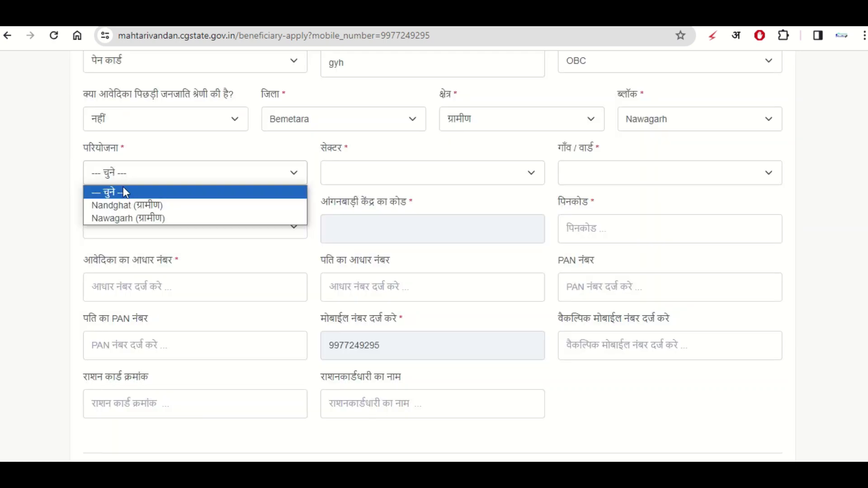
click(128, 205)
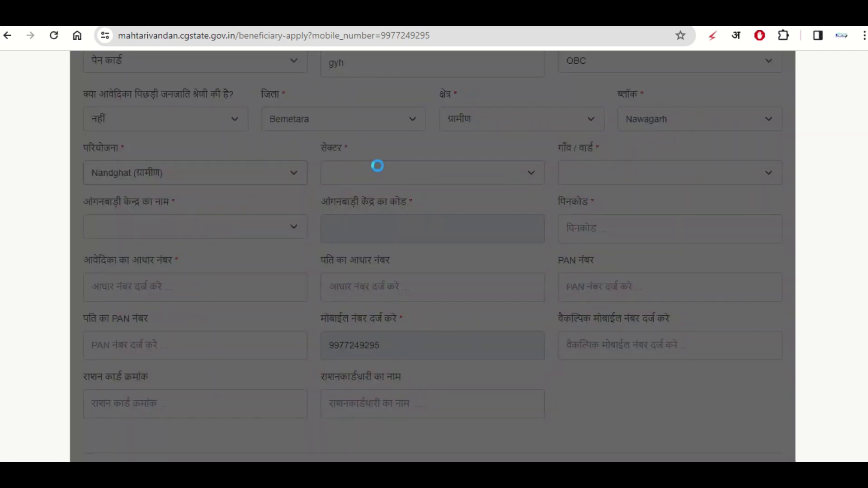
click(401, 177)
click(421, 205)
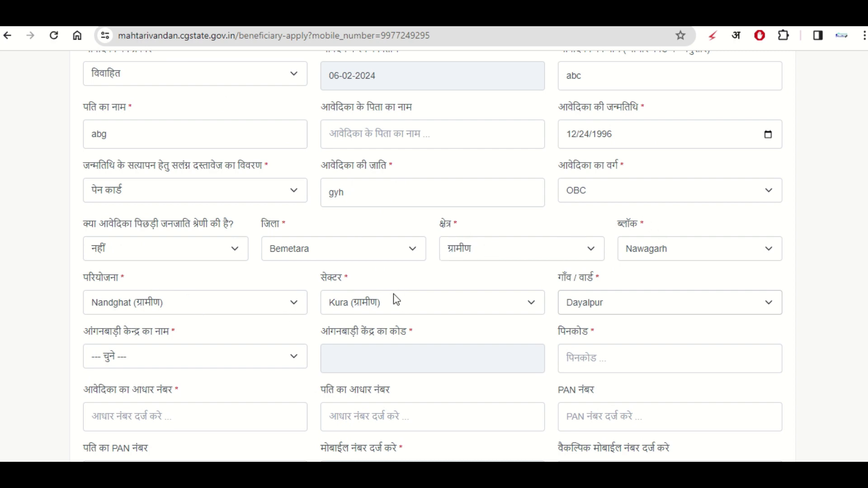
scroll(653, 257, down, 2)
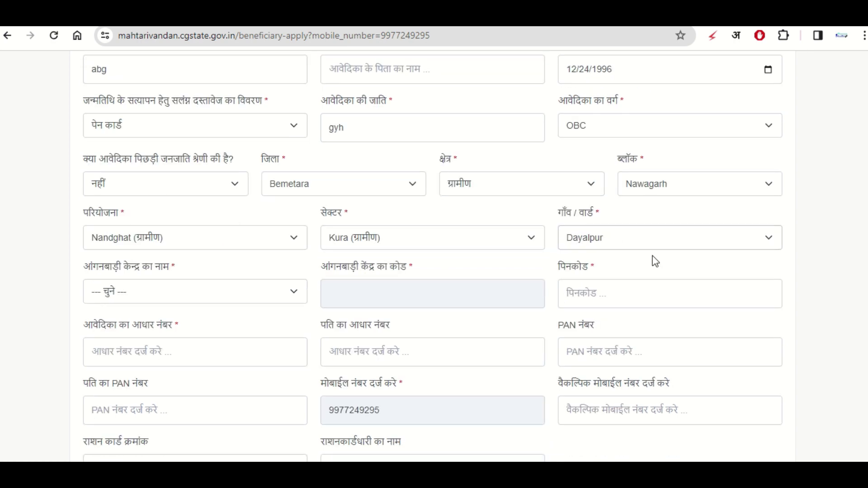
scroll(642, 244, down, 2)
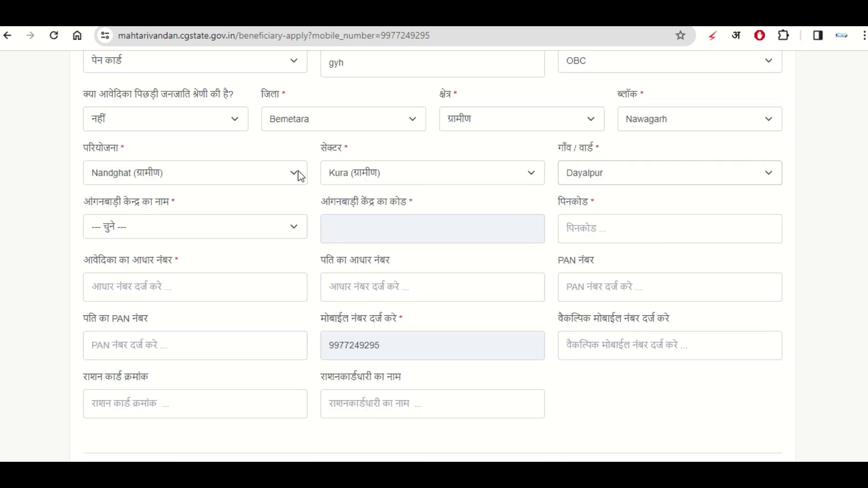
- Choose Dayalpur as the आंगनबाड़ी केन्द्र and enter the pincode
click(148, 227)
click(110, 314)
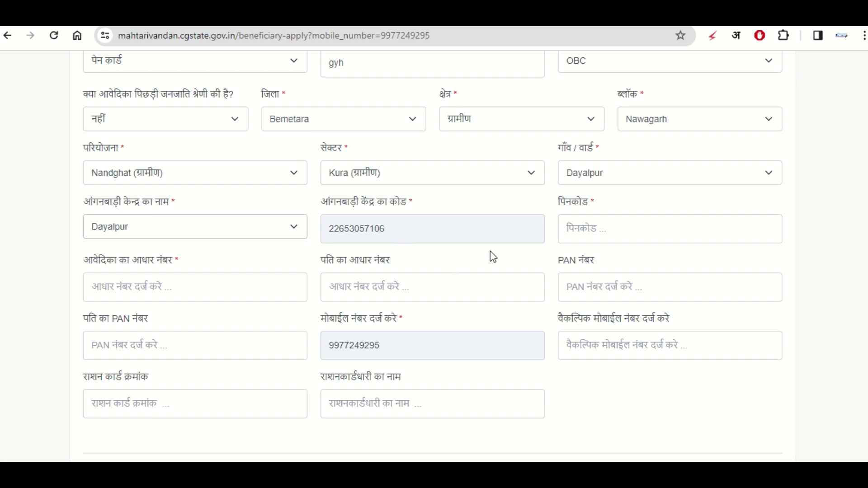
click(597, 223)
text(491337)
- Enter the applicant's and the husband's Aadhaar numbers
click(129, 287)
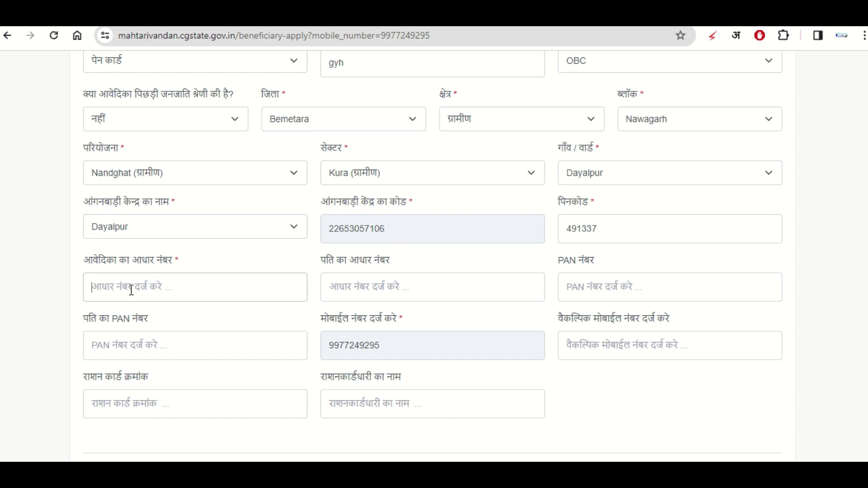
click(348, 291)
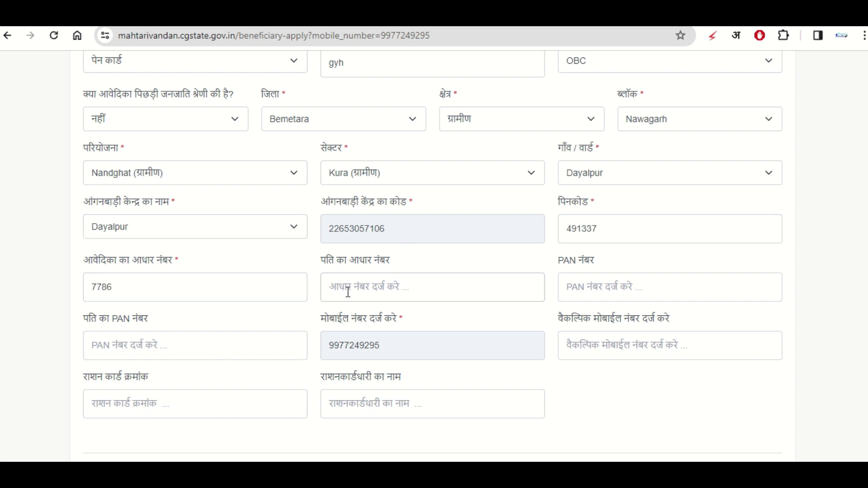
click(402, 259)
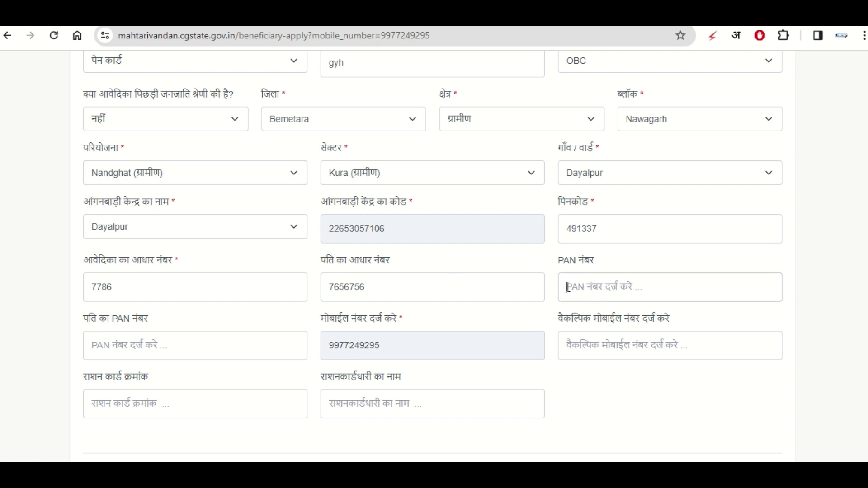
scroll(568, 287, down, 2)
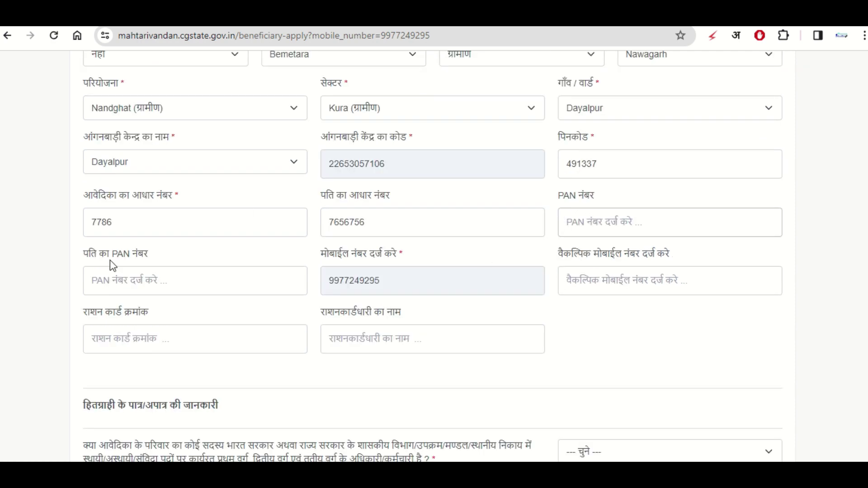
scroll(110, 261, up, 6)
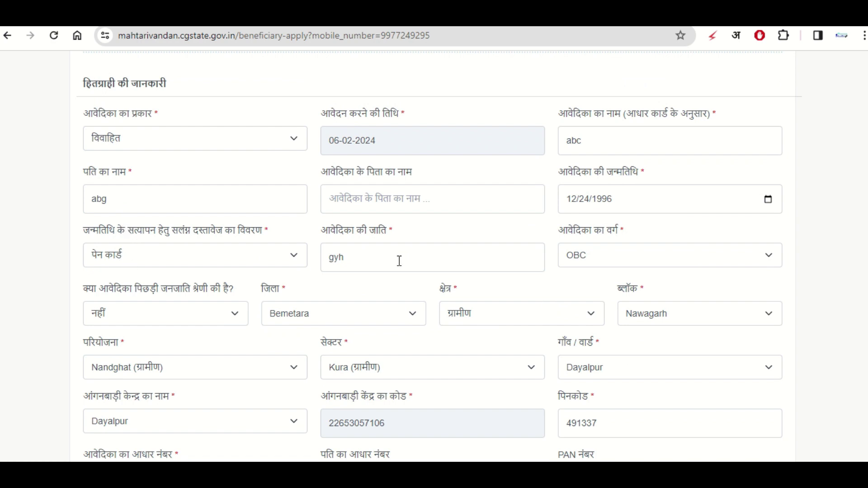
scroll(636, 277, down, 7)
scroll(627, 259, up, 2)
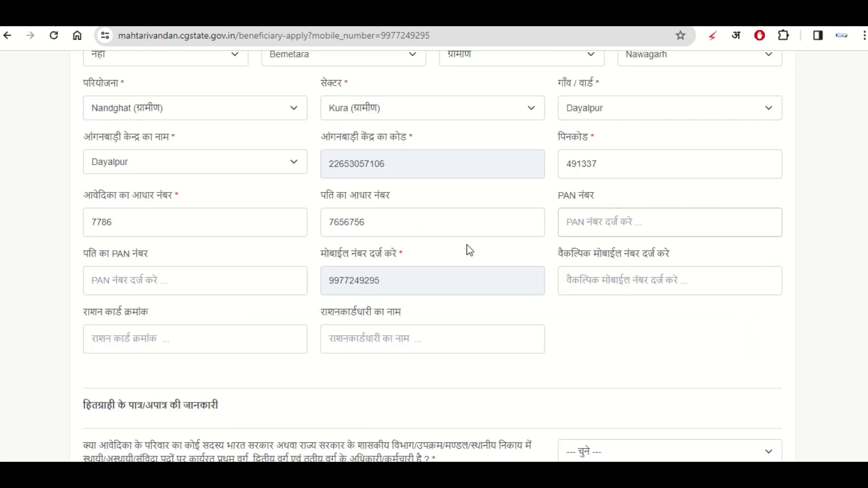
click(128, 281)
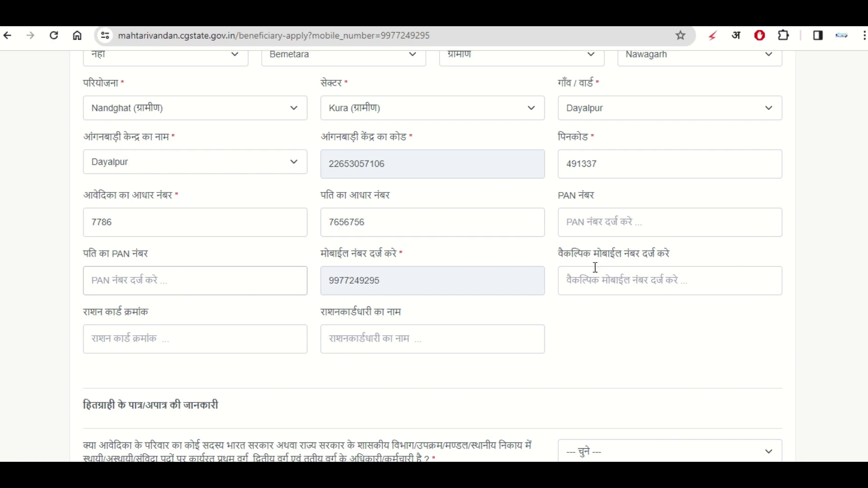
click(605, 284)
click(176, 342)
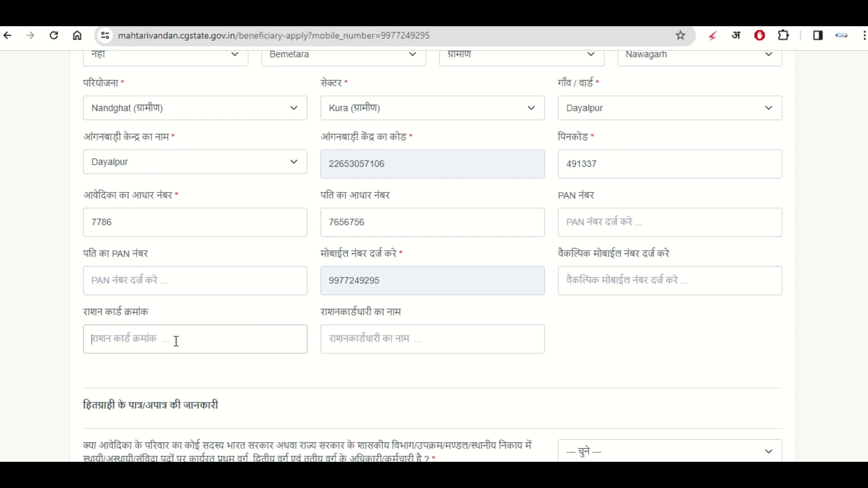
click(361, 339)
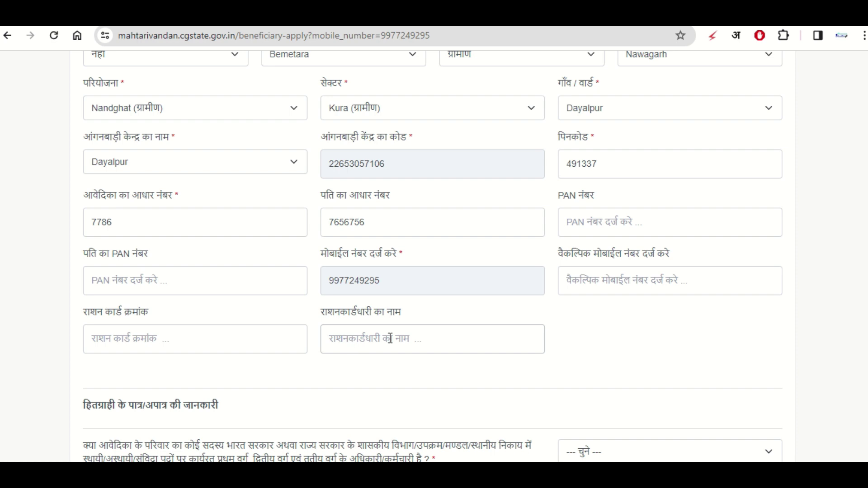
scroll(244, 342, down, 2)
scroll(238, 344, down, 4)
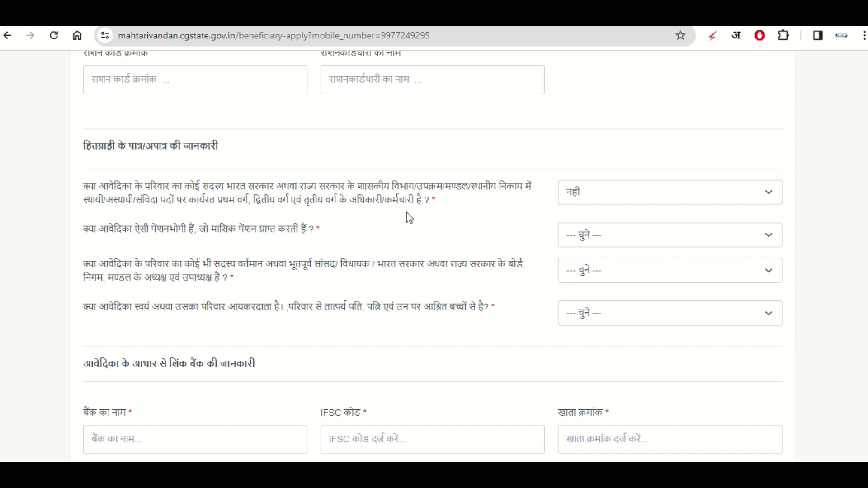
- Answer नही to the pension and elected-office eligibility questions
click(622, 232)
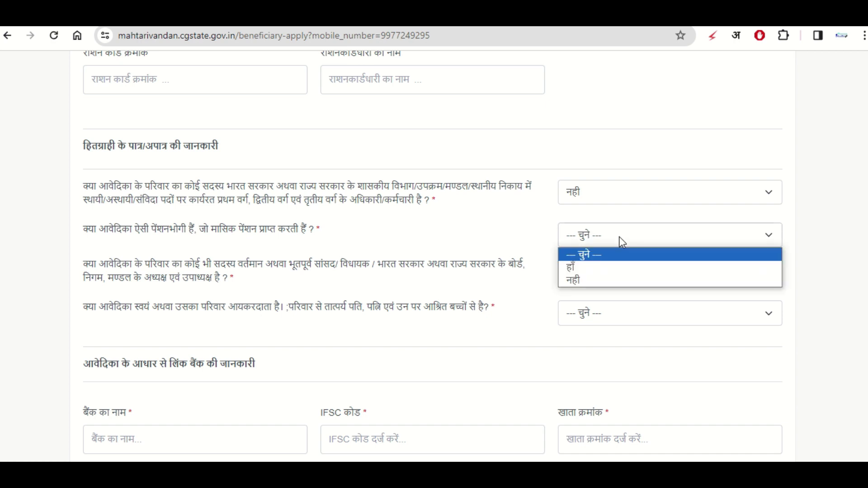
click(580, 280)
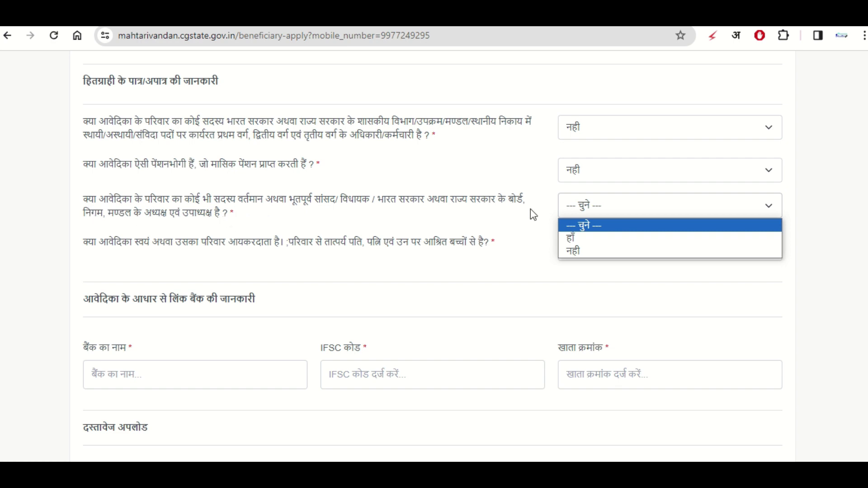
click(587, 251)
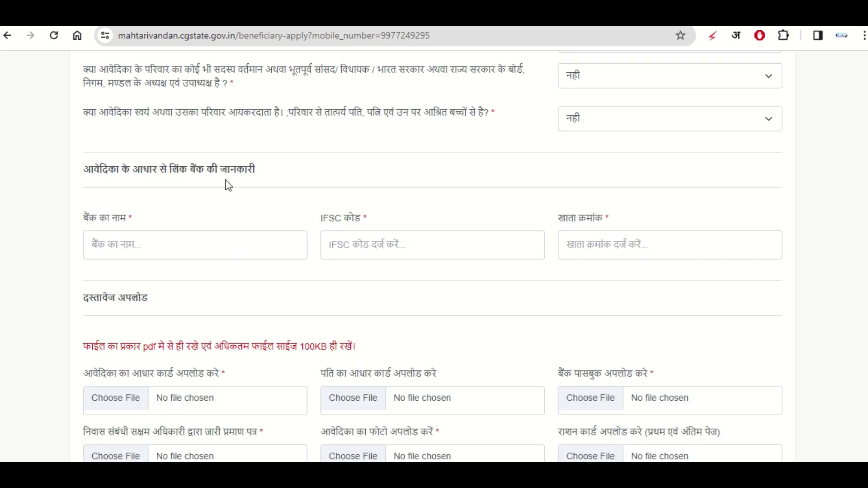
click(120, 240)
click(565, 232)
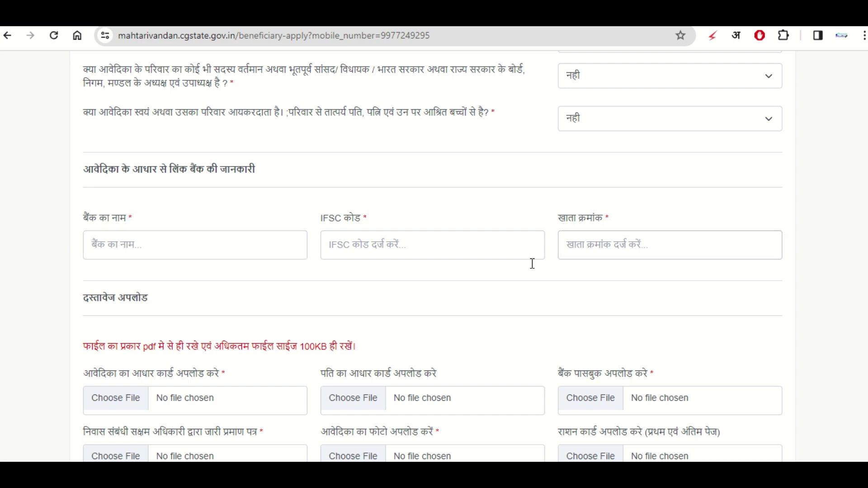
click(212, 249)
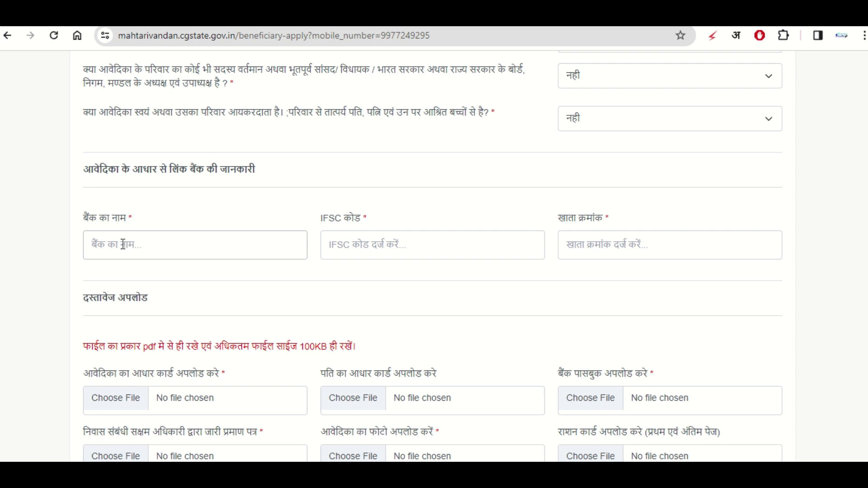
click(372, 241)
click(617, 240)
- Review the document upload section, including its maximum file size rule
scroll(493, 227, down, 3)
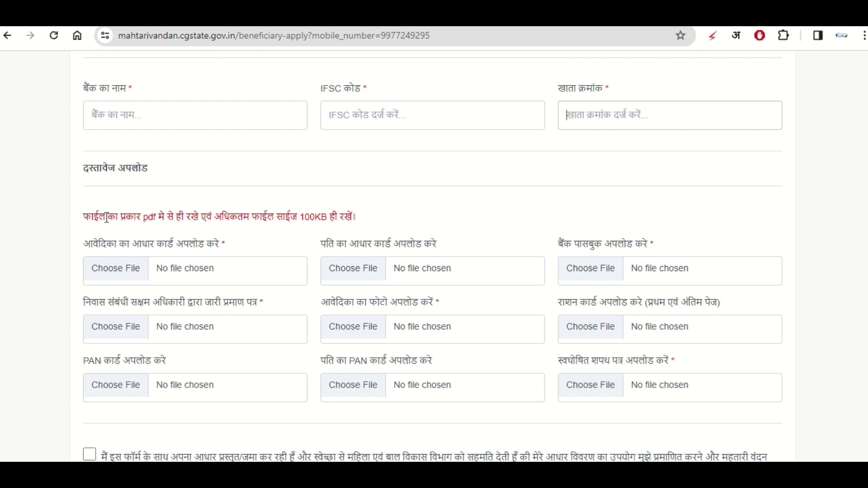
scroll(181, 192, down, 3)
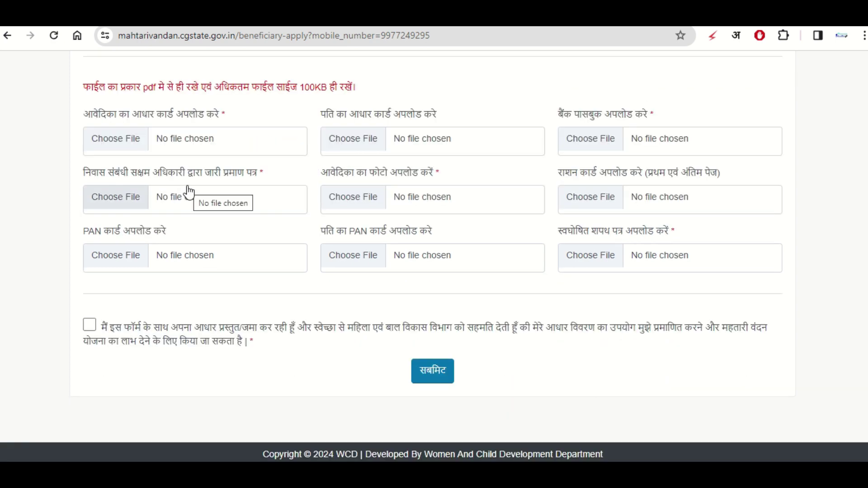
scroll(220, 200, up, 1)
scroll(221, 200, up, 3)
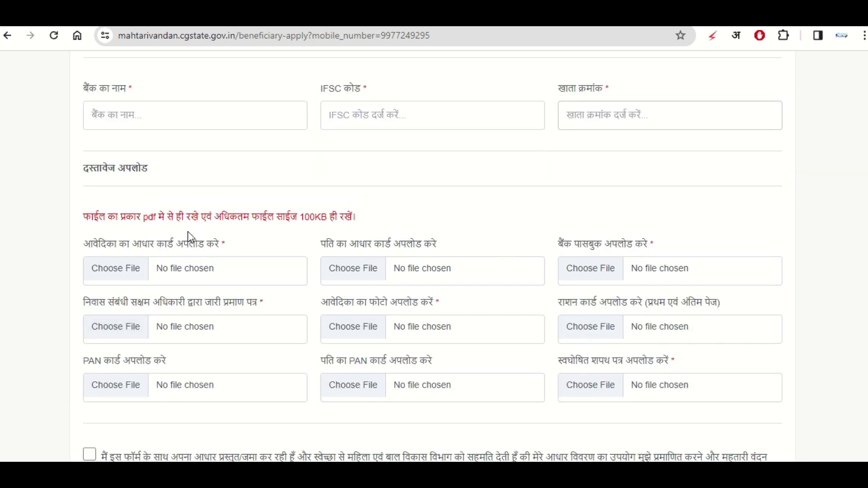
drag(199, 217, 288, 217)
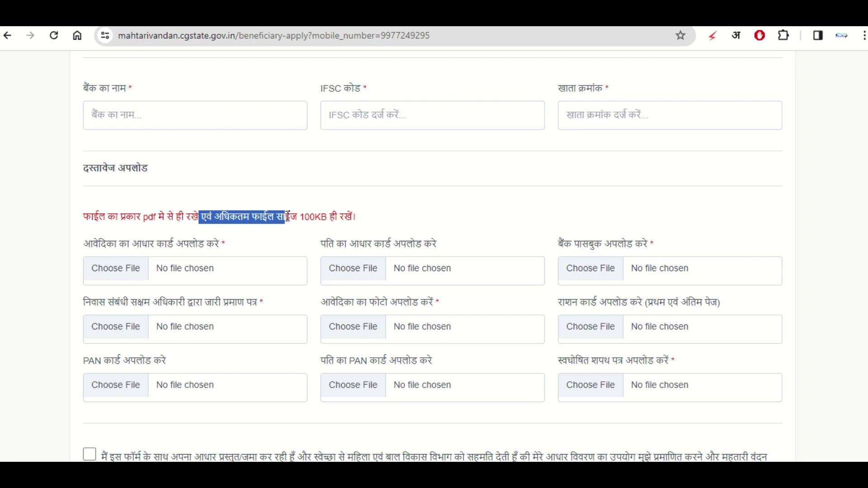
scroll(208, 226, down, 2)
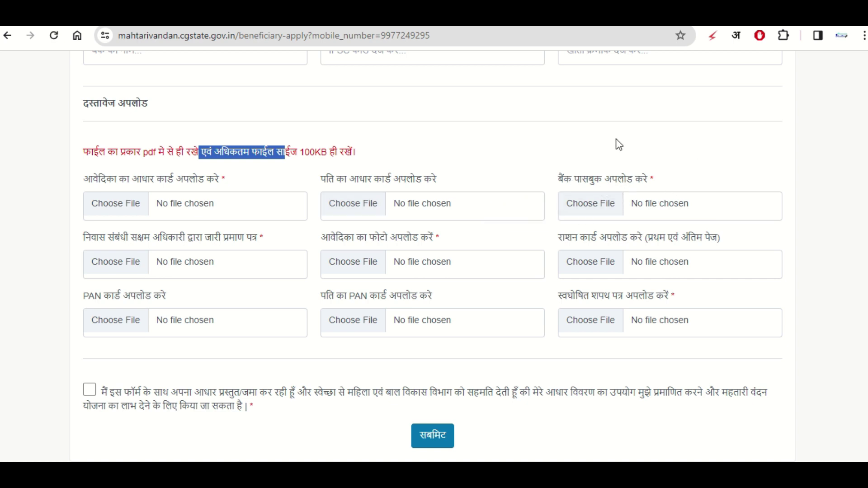
scroll(616, 142, up, 2)
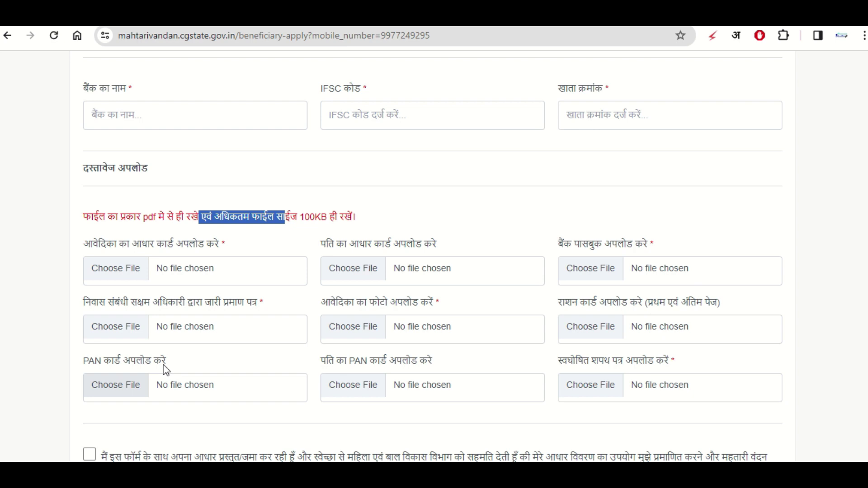
drag(337, 362, 421, 362)
click(436, 362)
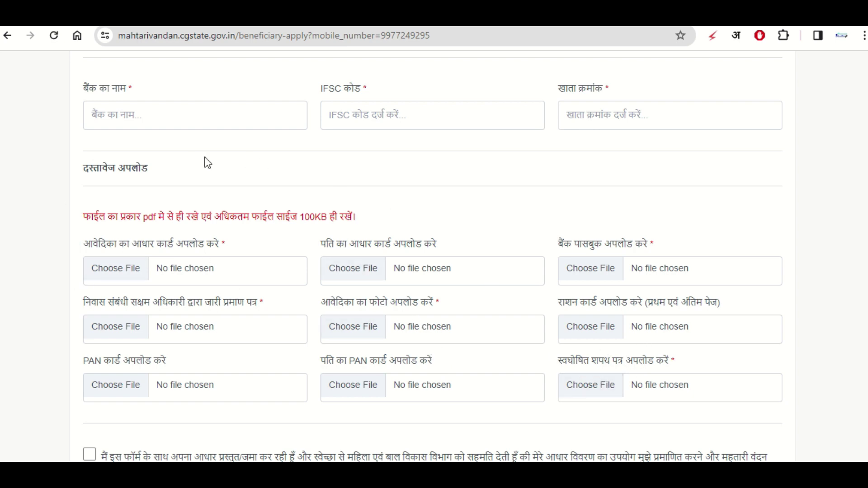
scroll(278, 89, down, 3)
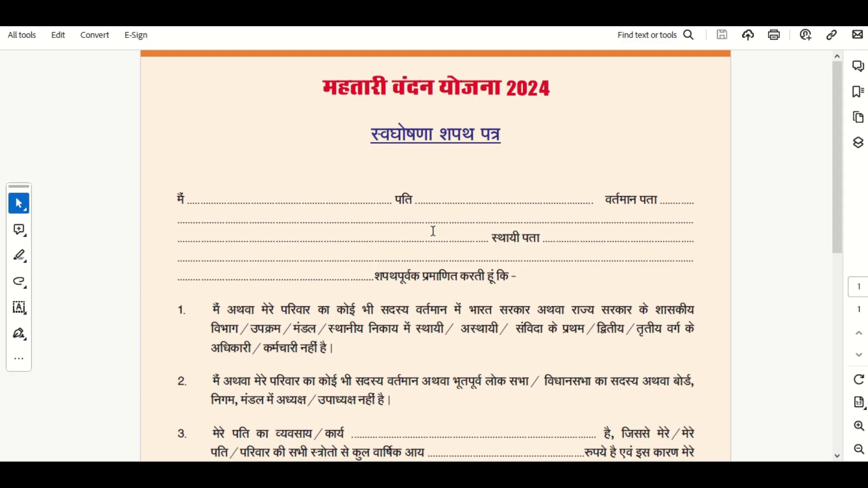
scroll(433, 231, down, 10)
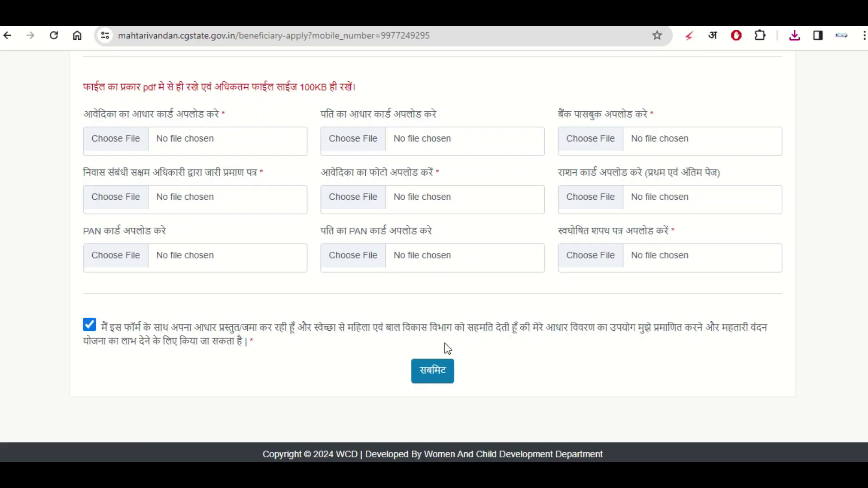
- Scroll the application form to bring the Aadhaar consent checkbox above सबमिट into view
scroll(492, 315, up, 15)
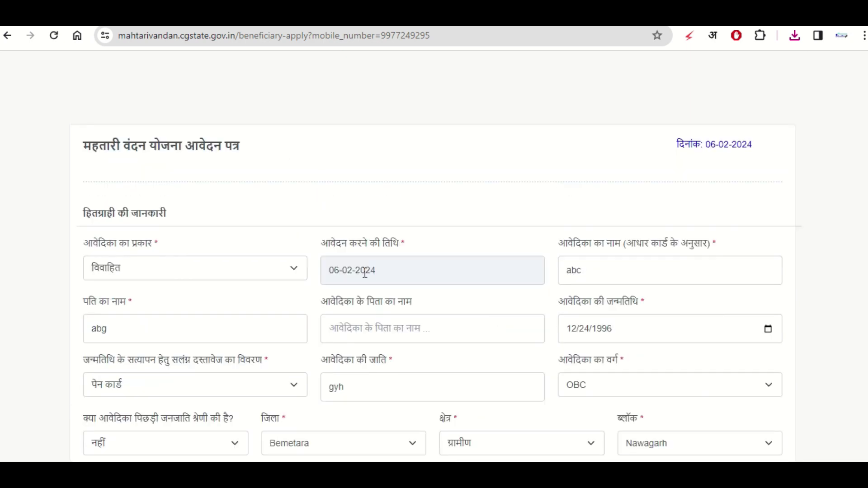
scroll(716, 218, down, 15)
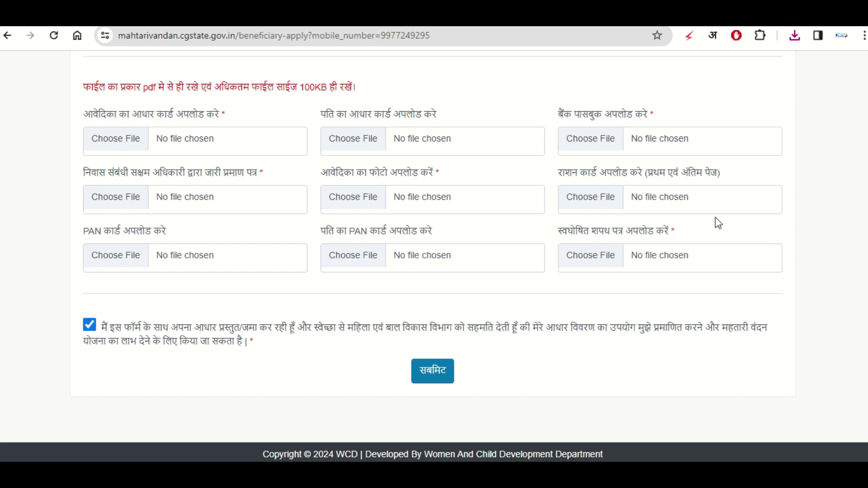